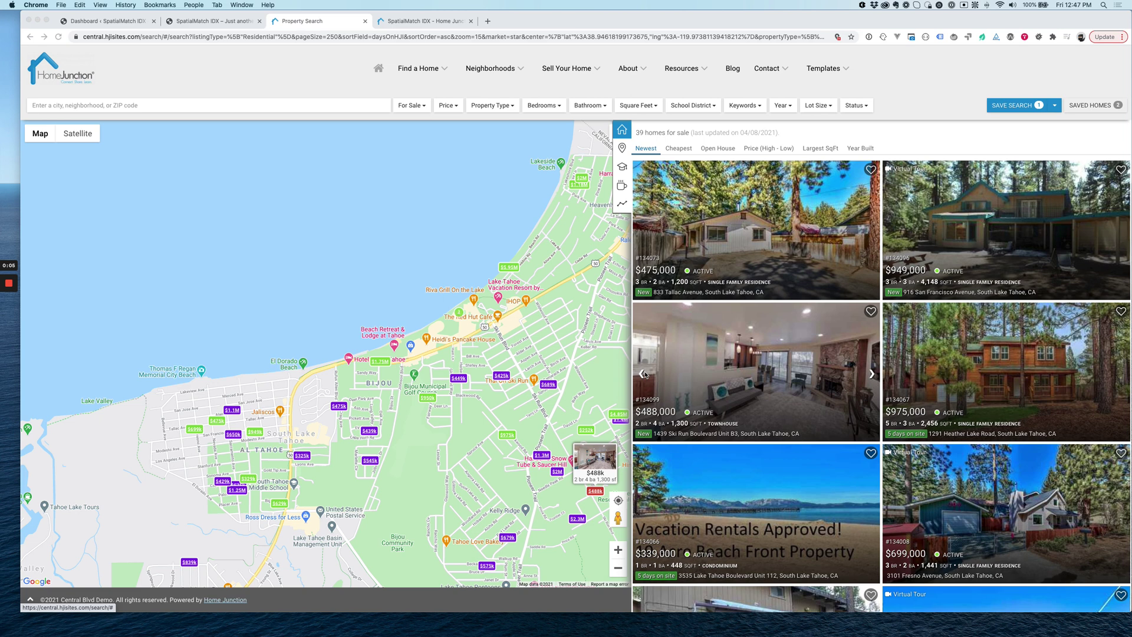
Switch from the demo property search to the WordPress site's front page.
left_click(208, 21)
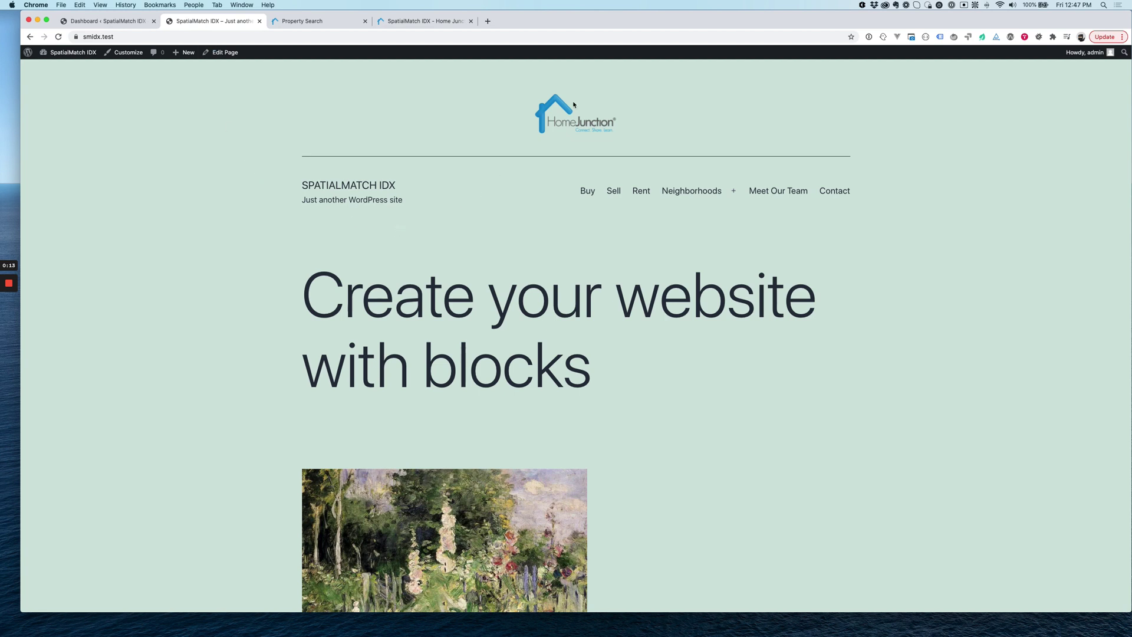
scroll(572, 126, "down", 1)
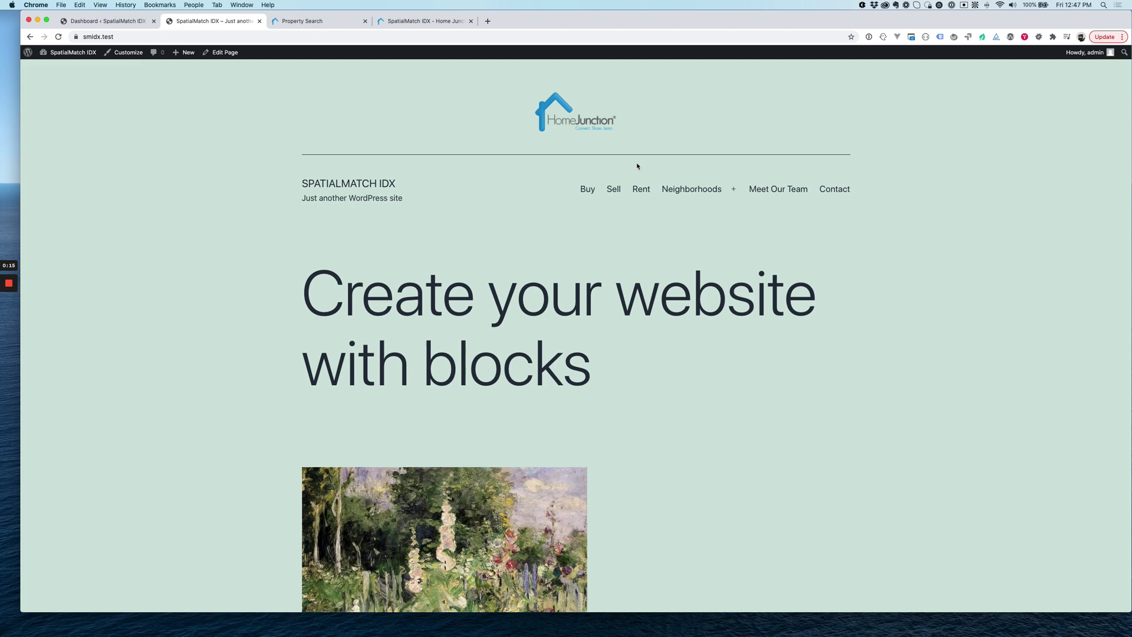
Find the SpatialMatch IDX plugin via Add New plugin search, install it and activate it.
left_click(111, 21)
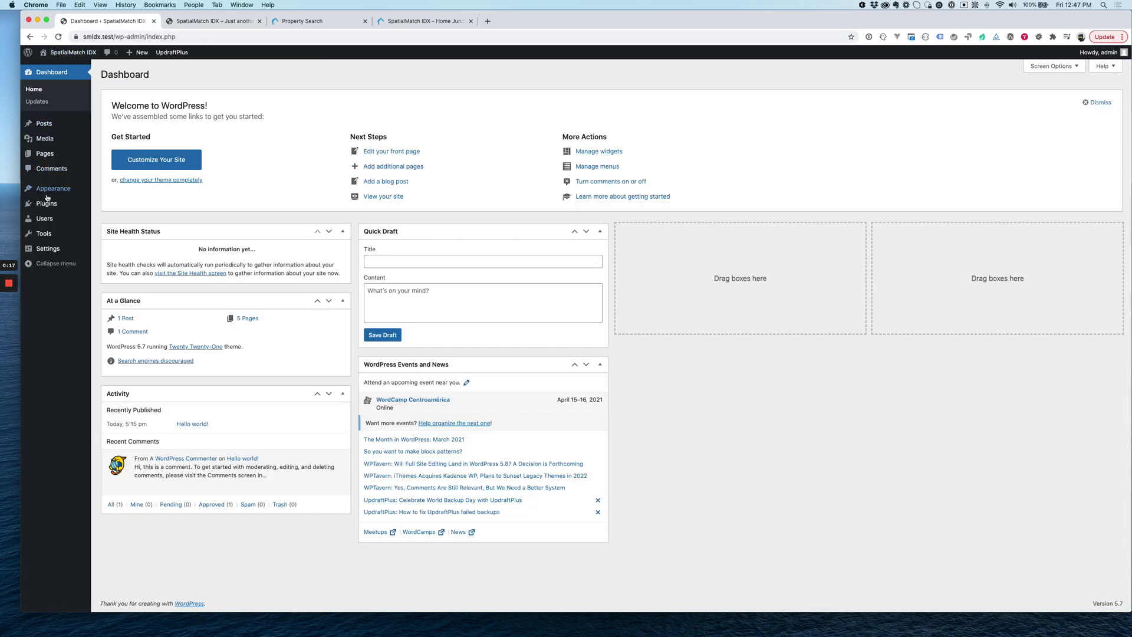
mouse_move(46, 203)
left_click(114, 219)
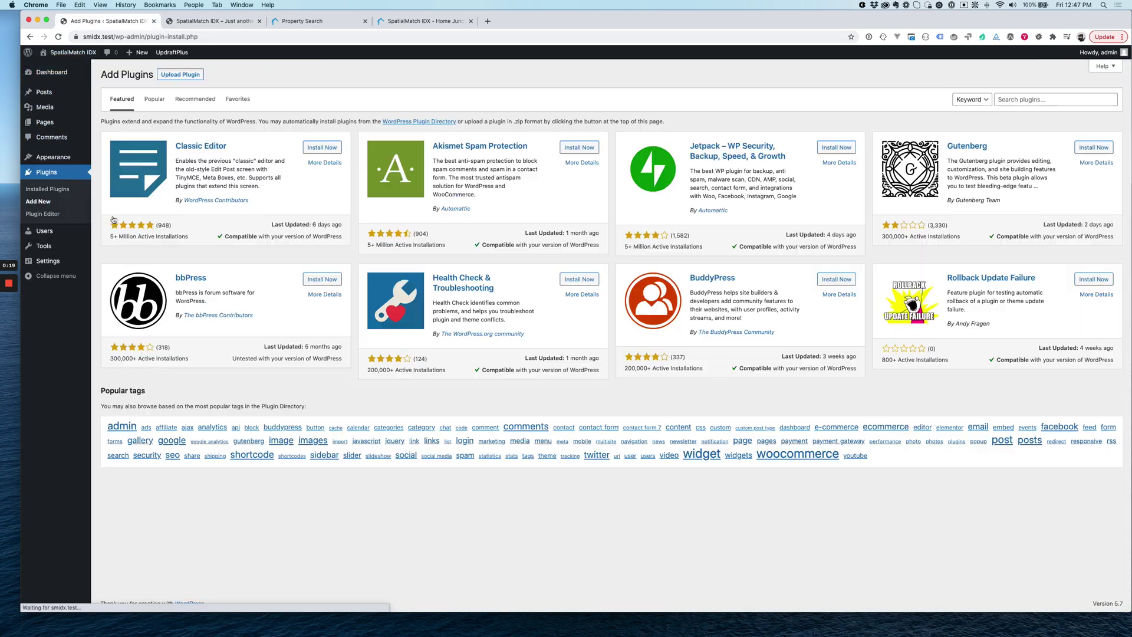
left_click(1011, 98)
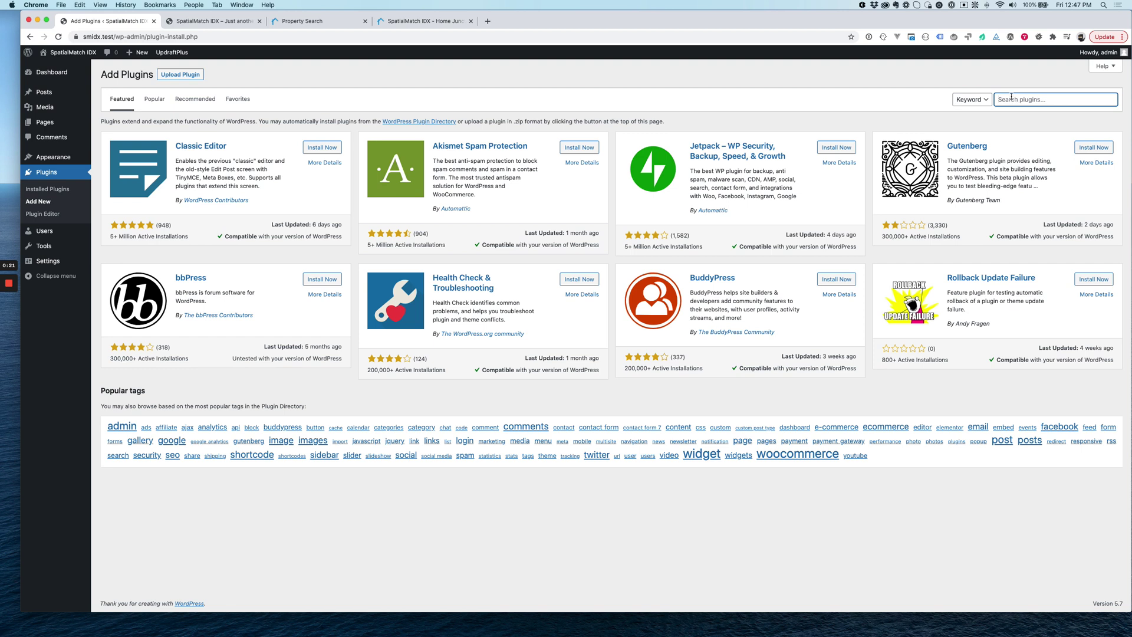
type("spatialmatch")
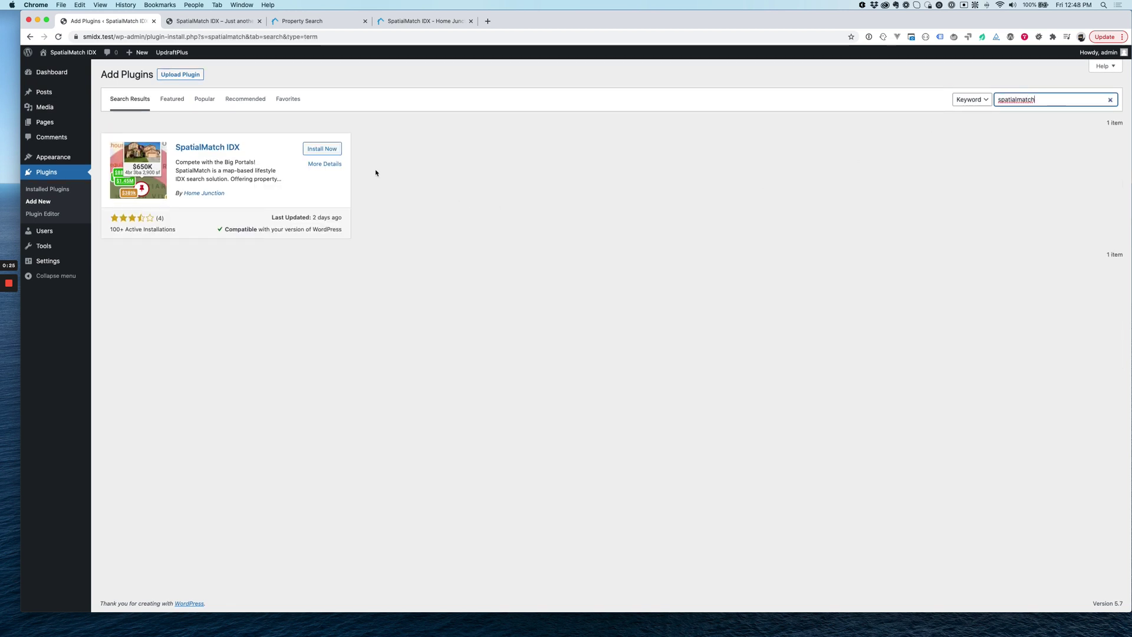
left_click(323, 149)
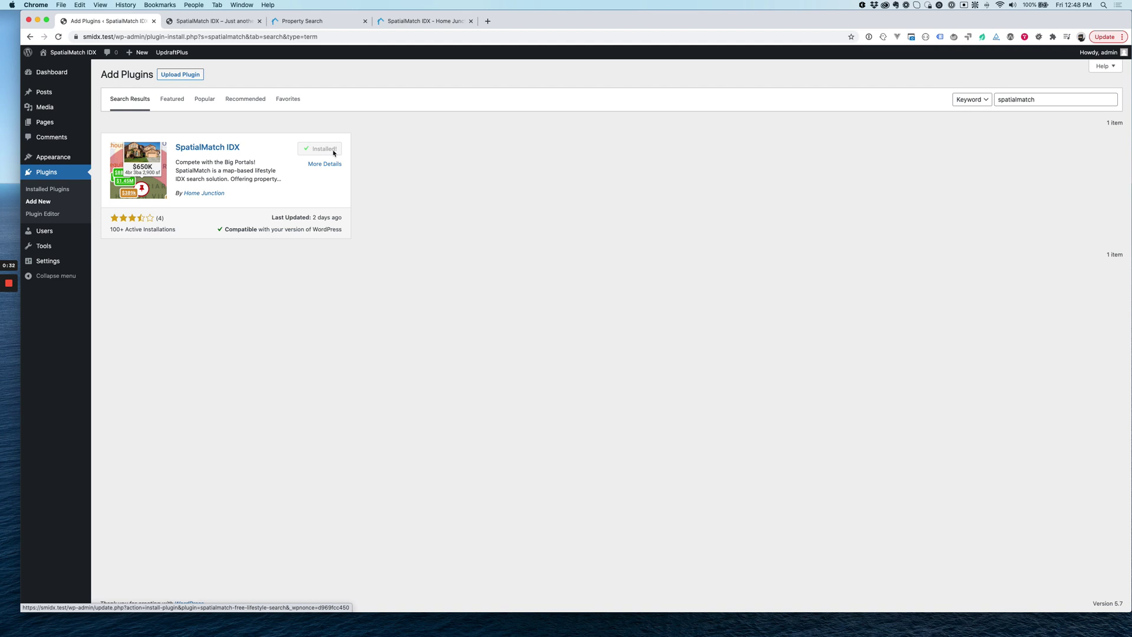
left_click(327, 149)
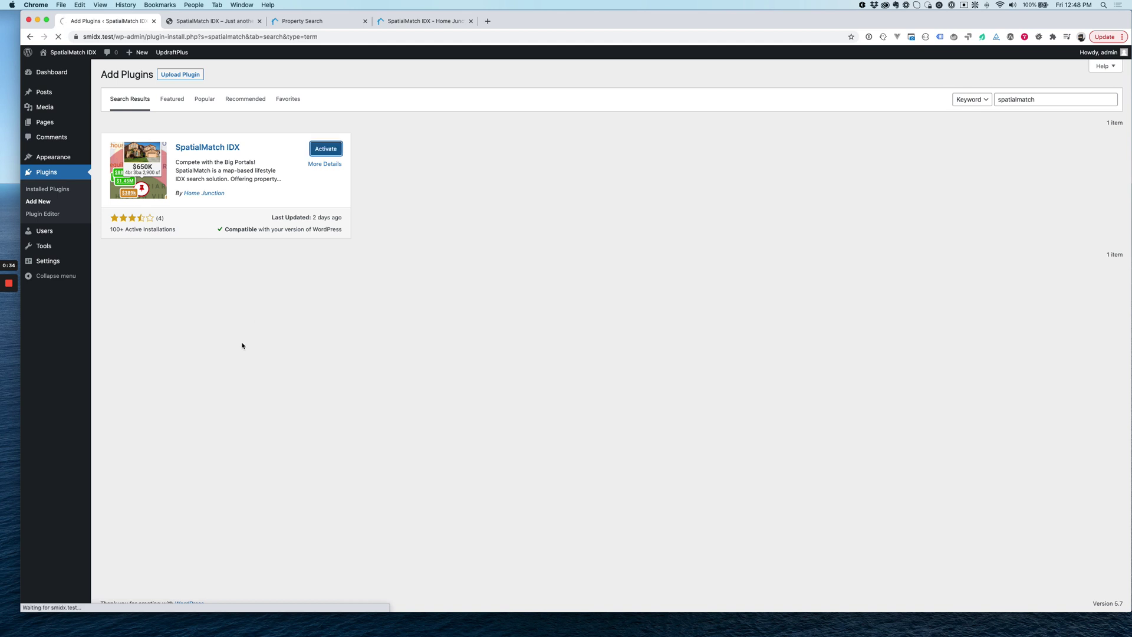
mouse_move(59, 281)
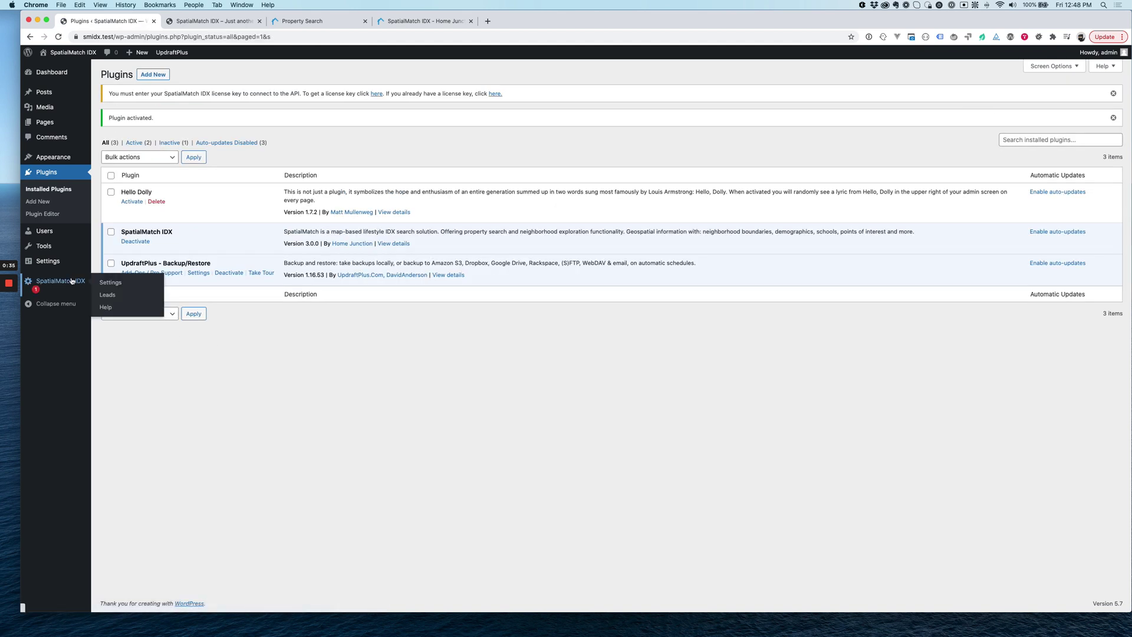
Enter the trial license key in SpatialMatch IDX settings and save it.
left_click(110, 283)
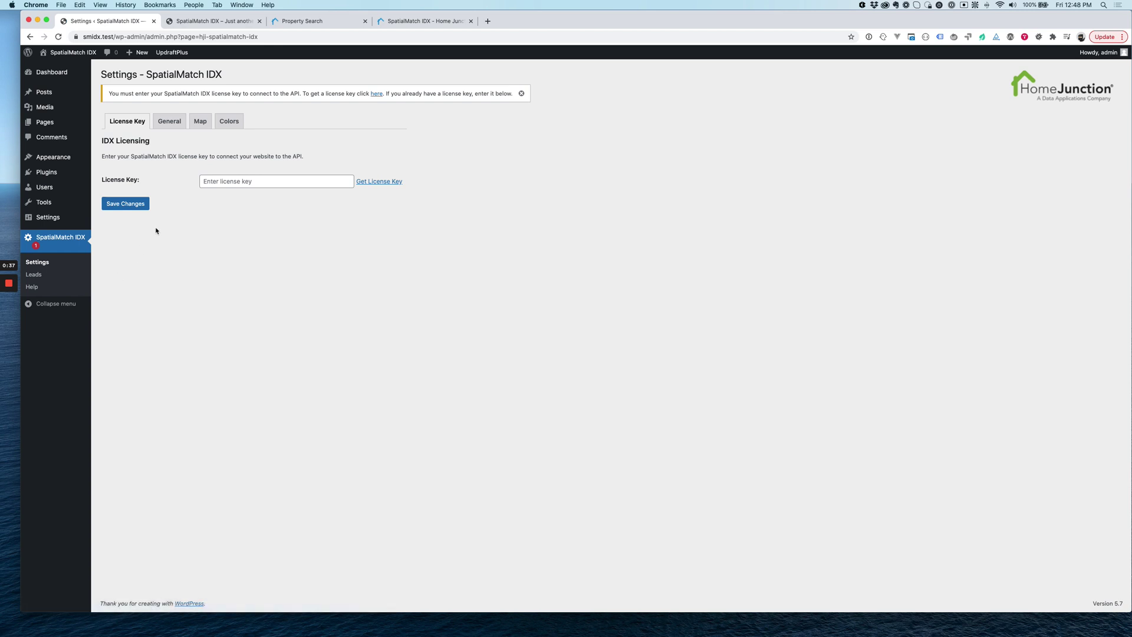
left_click(221, 182)
left_click(230, 200)
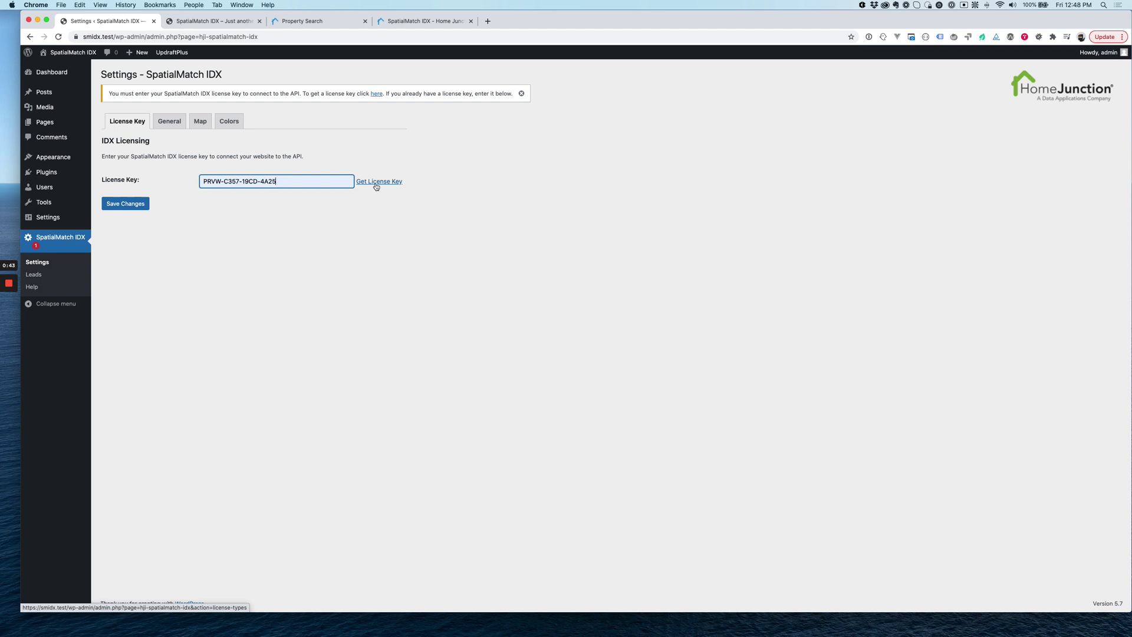
left_click(125, 204)
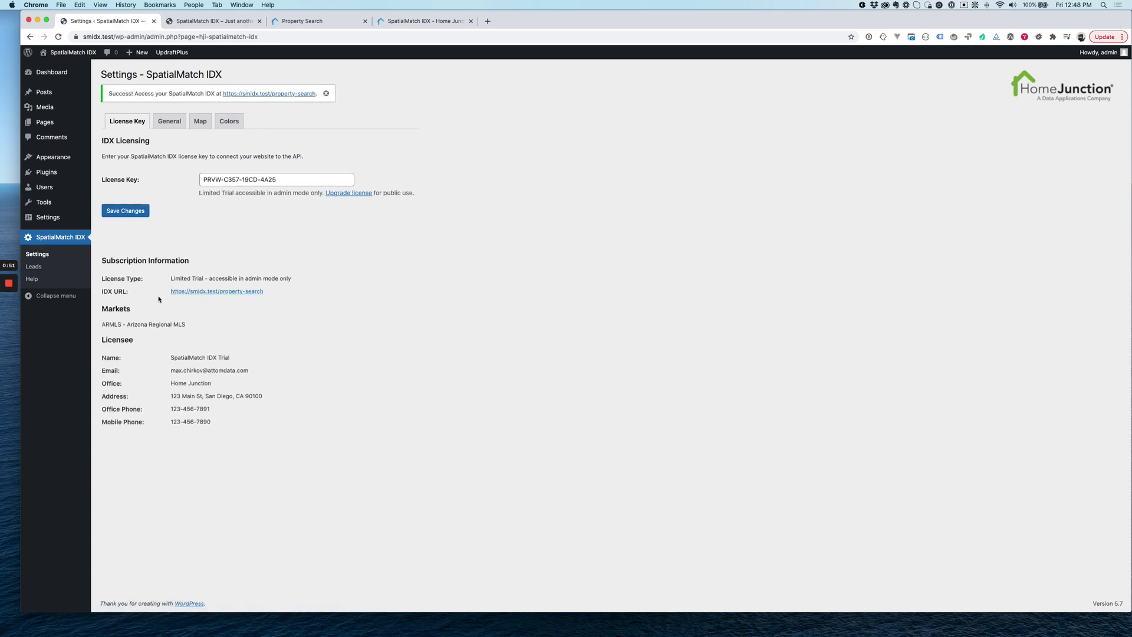
In General settings, set the agent photo to the portrait from the Media Library and save.
left_click(170, 121)
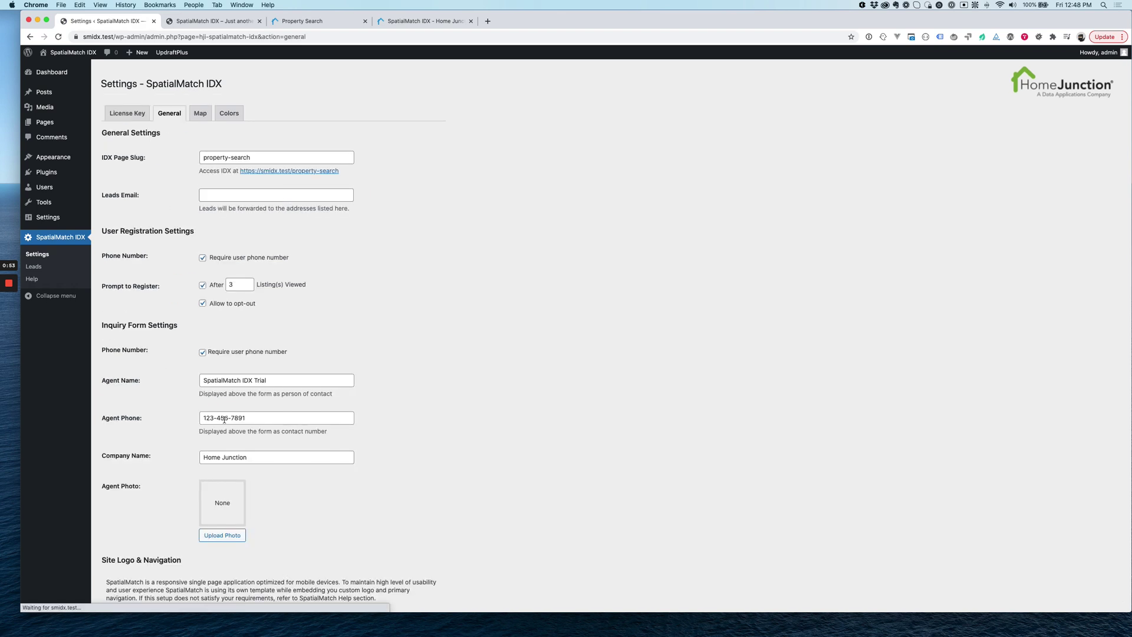
scroll(211, 330, "down", 3)
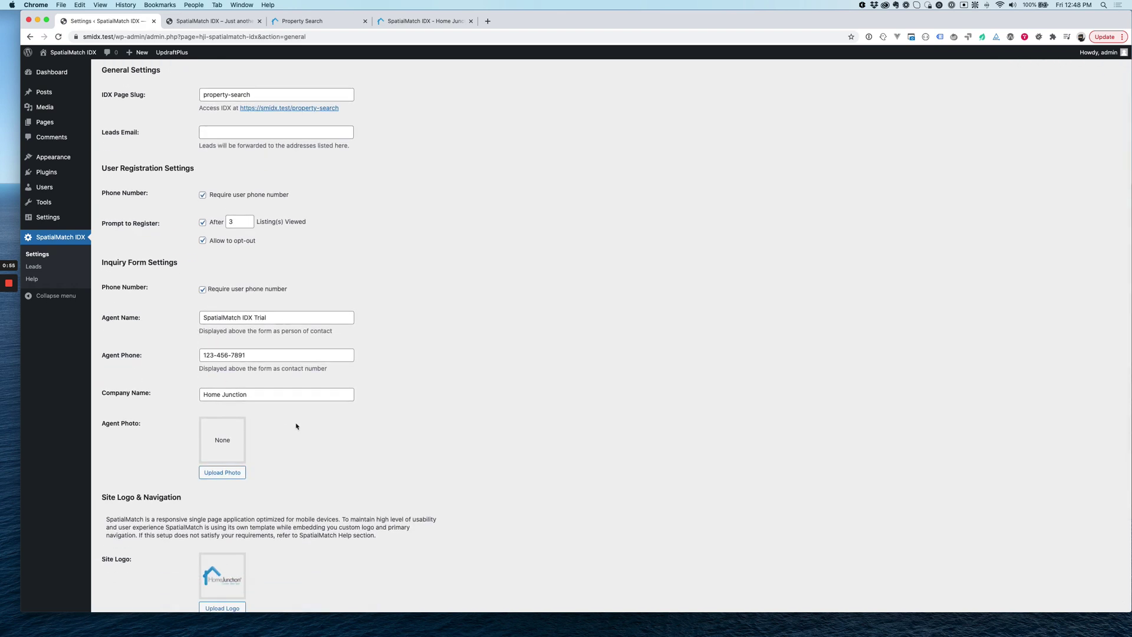
scroll(296, 426, "down", 4)
scroll(266, 443, "down", 3)
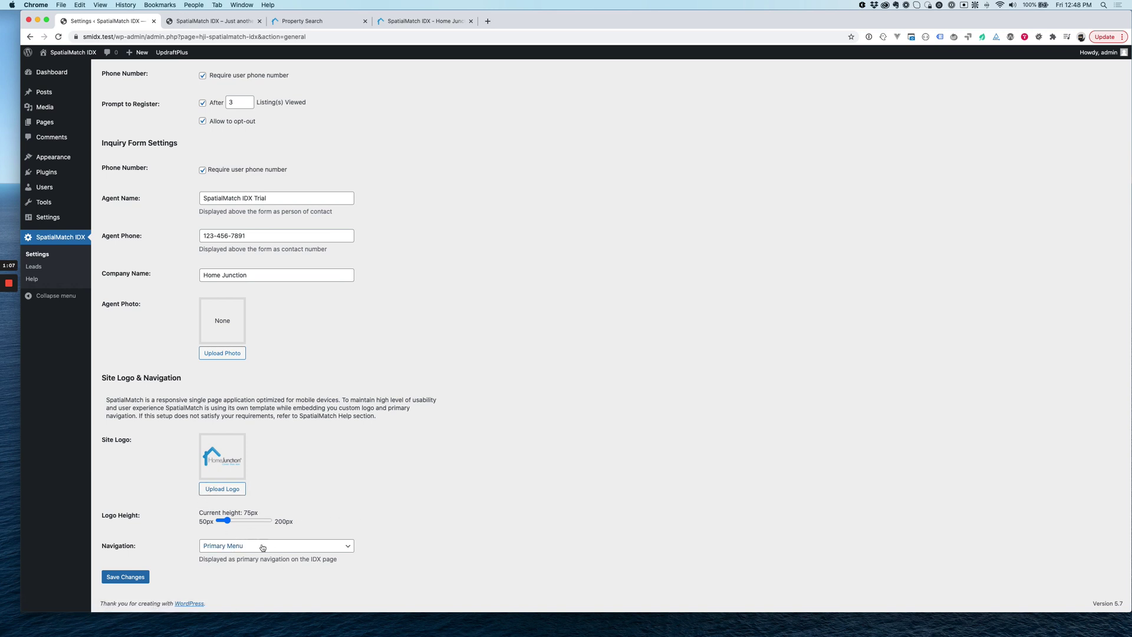
scroll(263, 442, "up", 5)
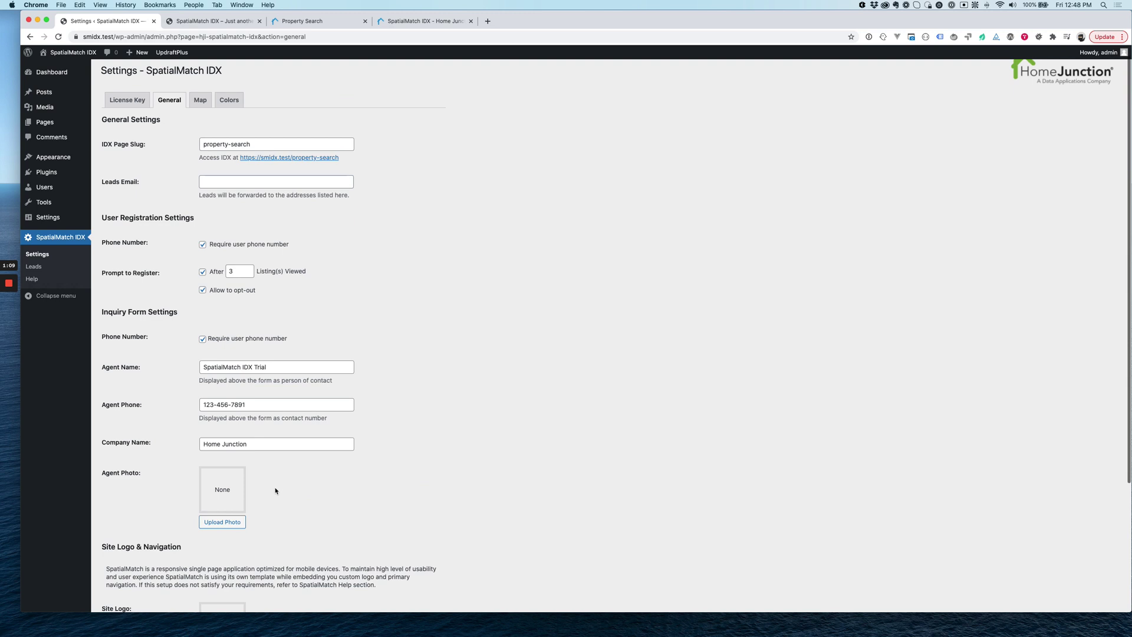
left_click(219, 523)
left_click(76, 167)
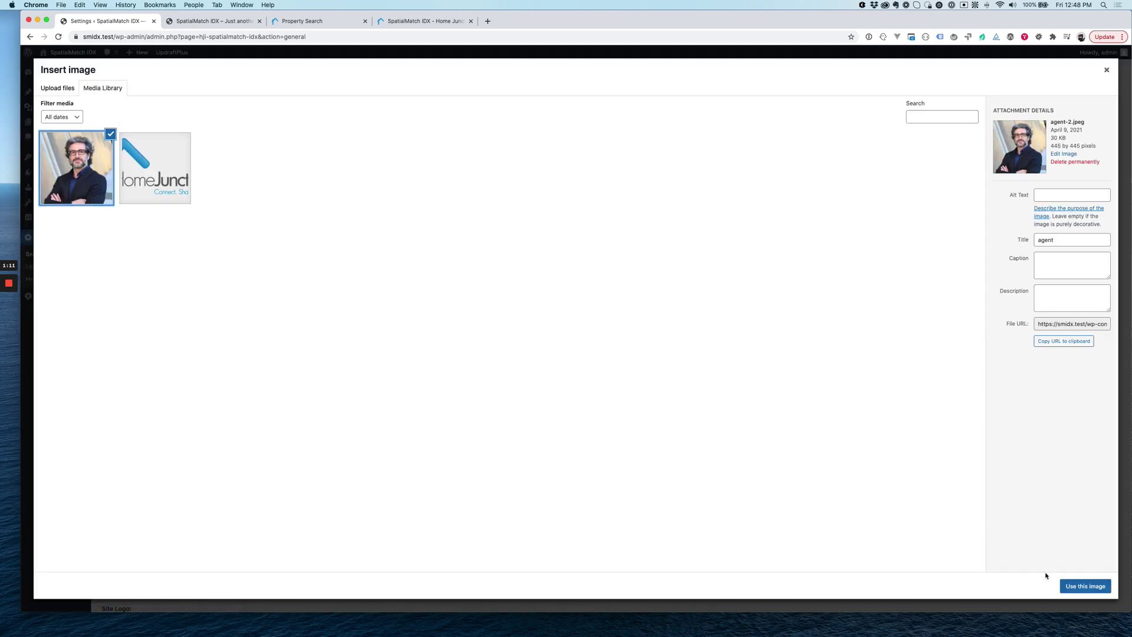
left_click(1085, 585)
scroll(345, 480, "down", 5)
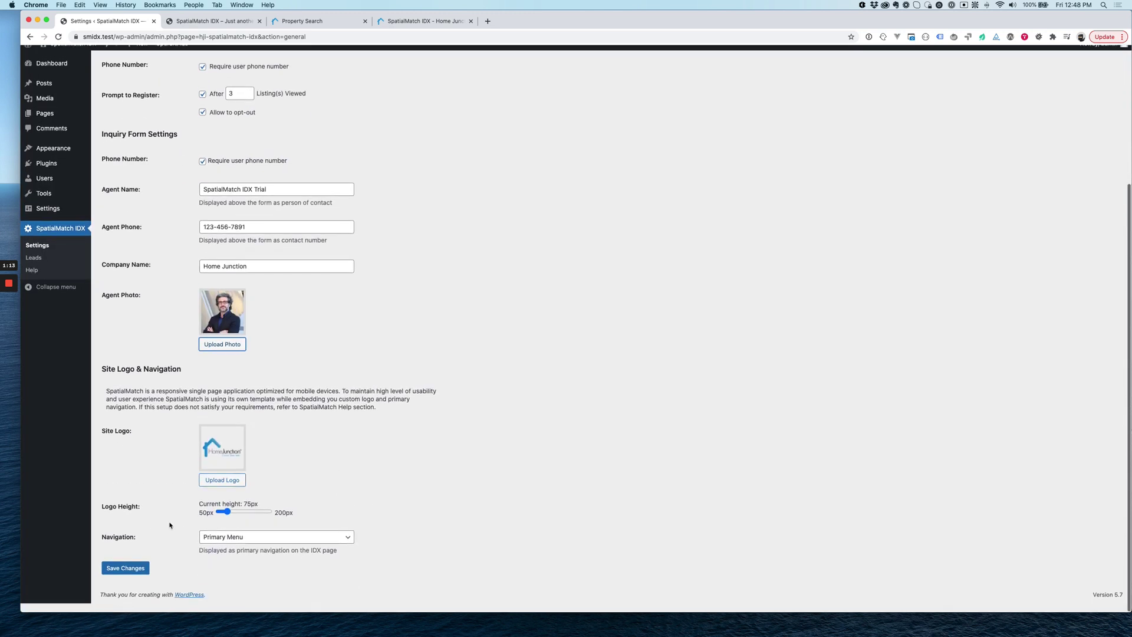
left_click(125, 577)
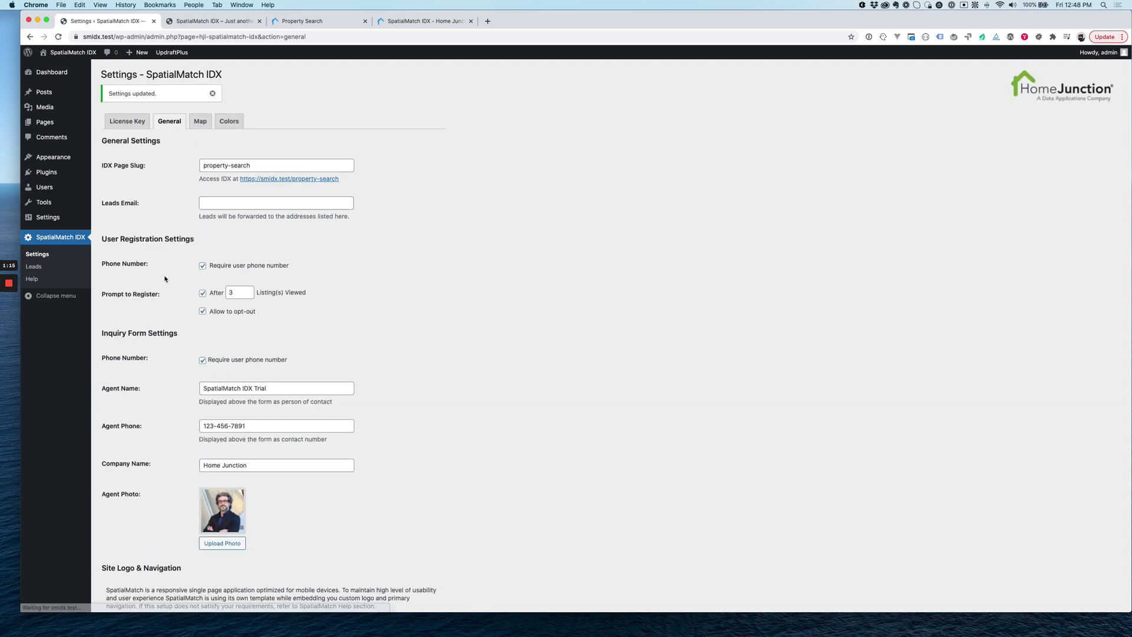
left_click(288, 179)
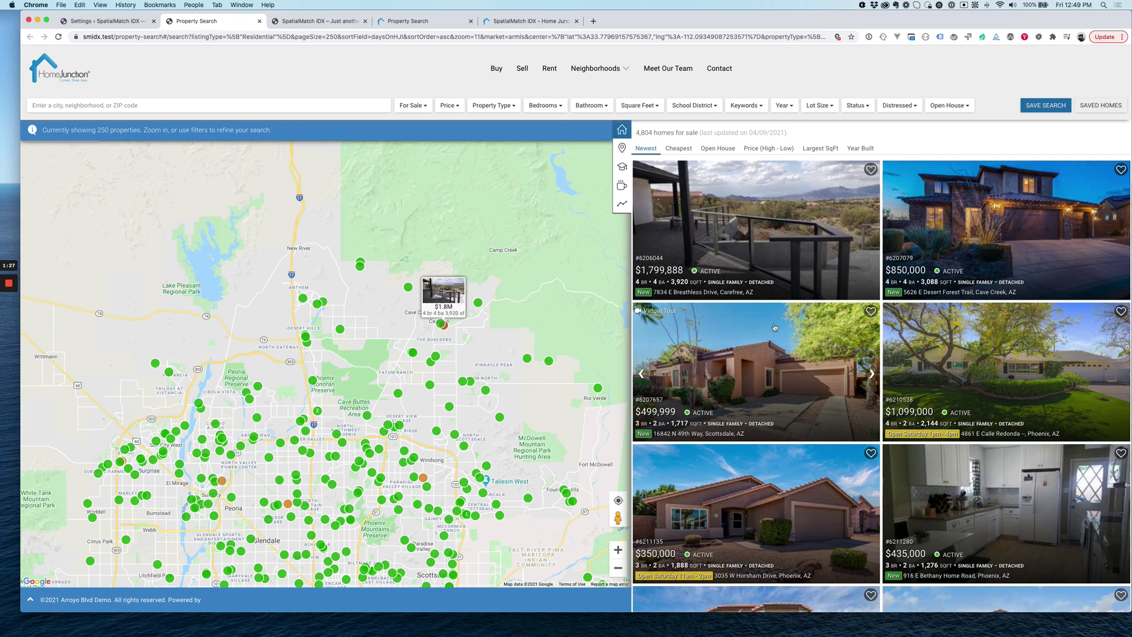
mouse_move(1005, 230)
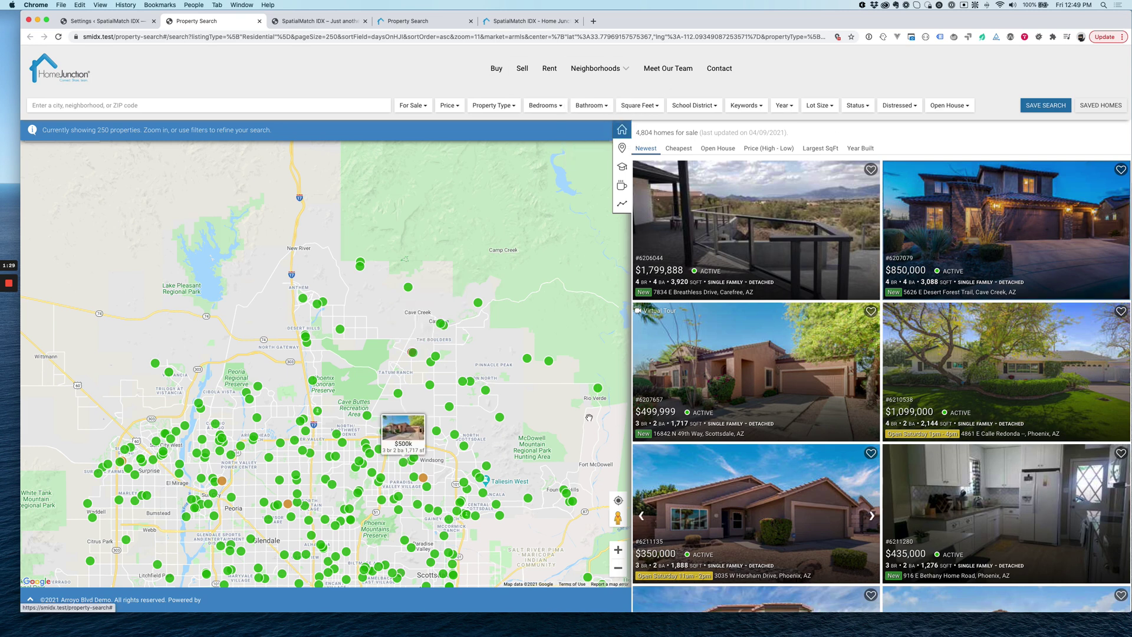
left_click(1025, 253)
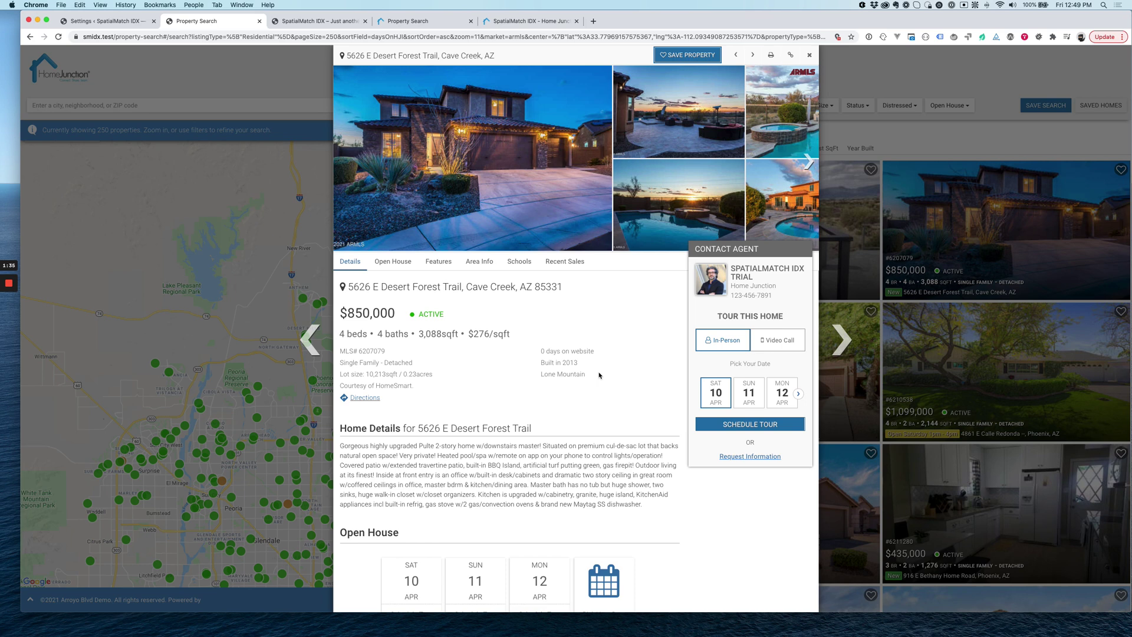
left_click(528, 20)
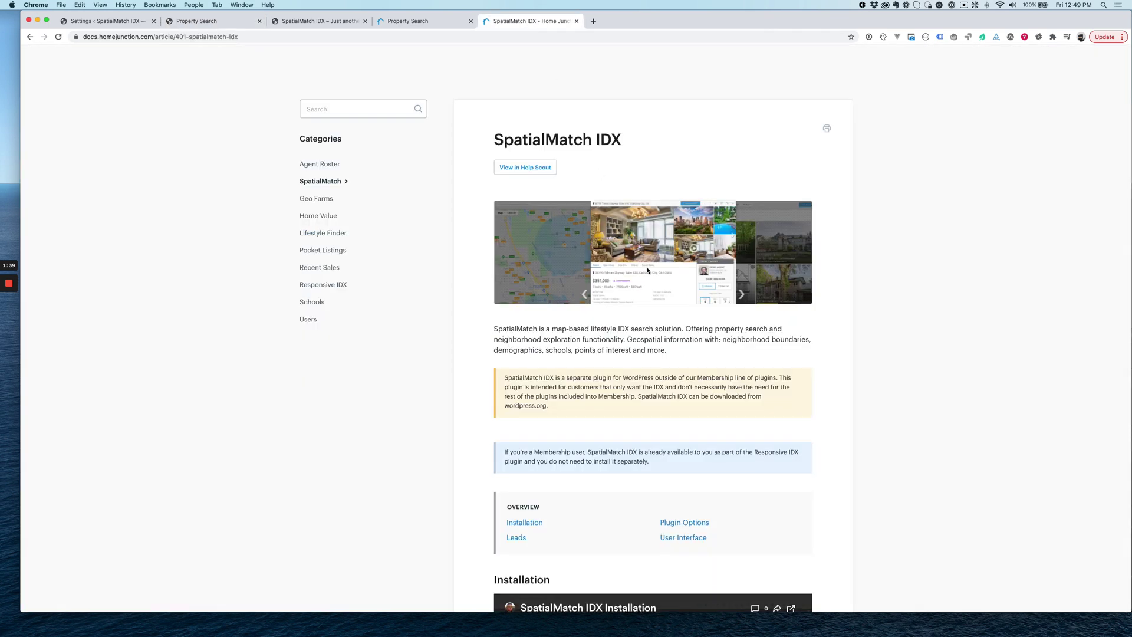
scroll(648, 272, "down", 5)
scroll(648, 354, "down", 5)
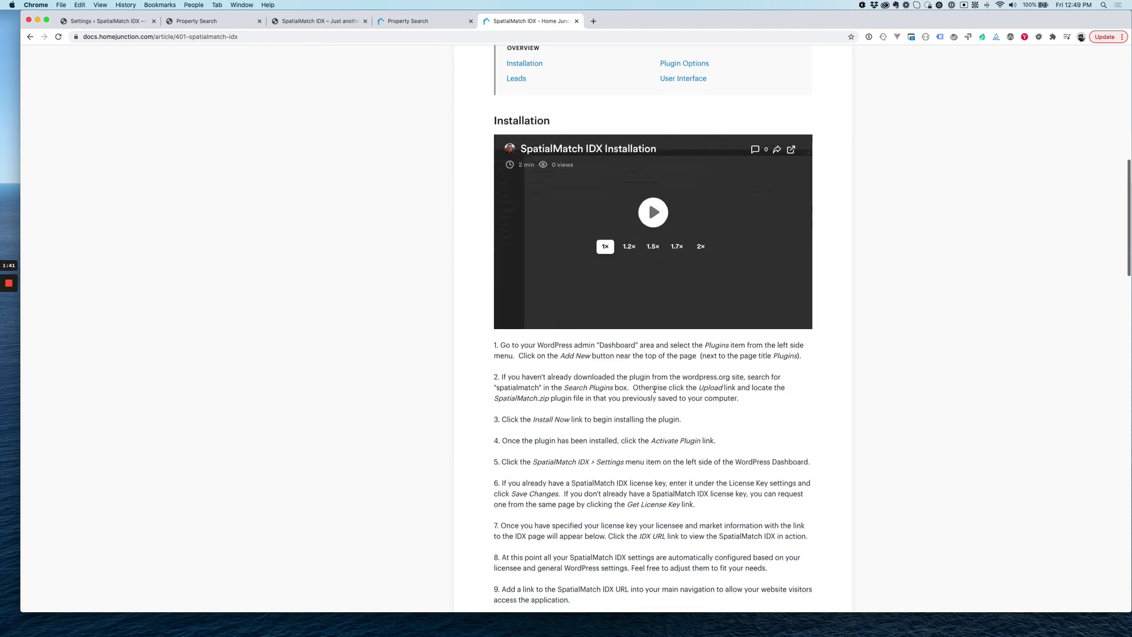
scroll(656, 392, "down", 8)
scroll(656, 392, "down", 8)
scroll(656, 391, "down", 8)
scroll(656, 391, "down", 5)
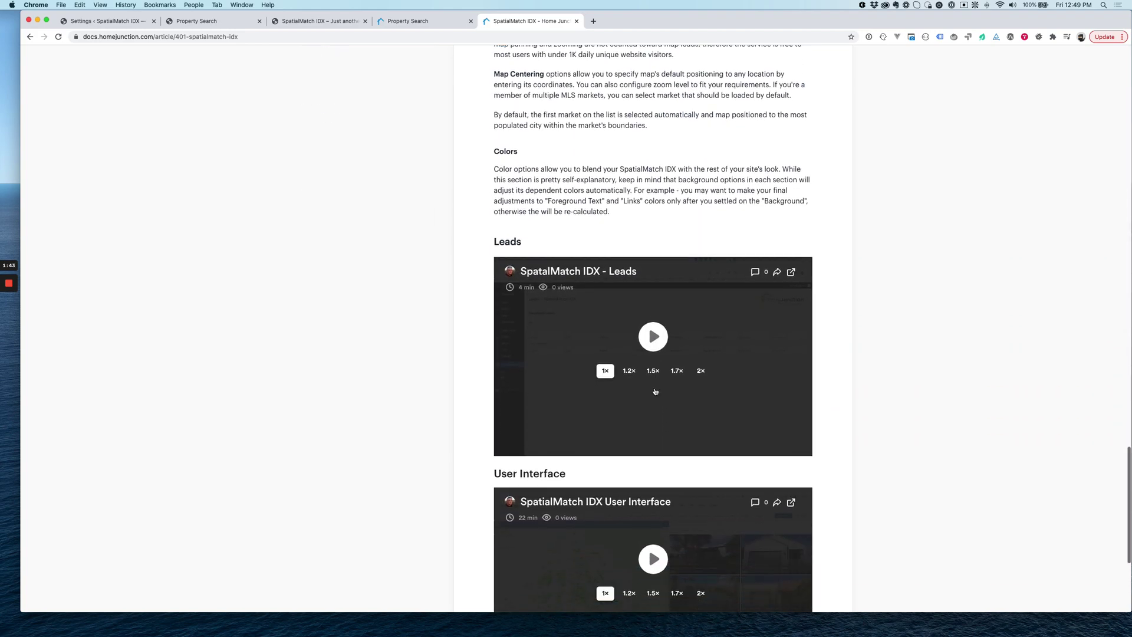